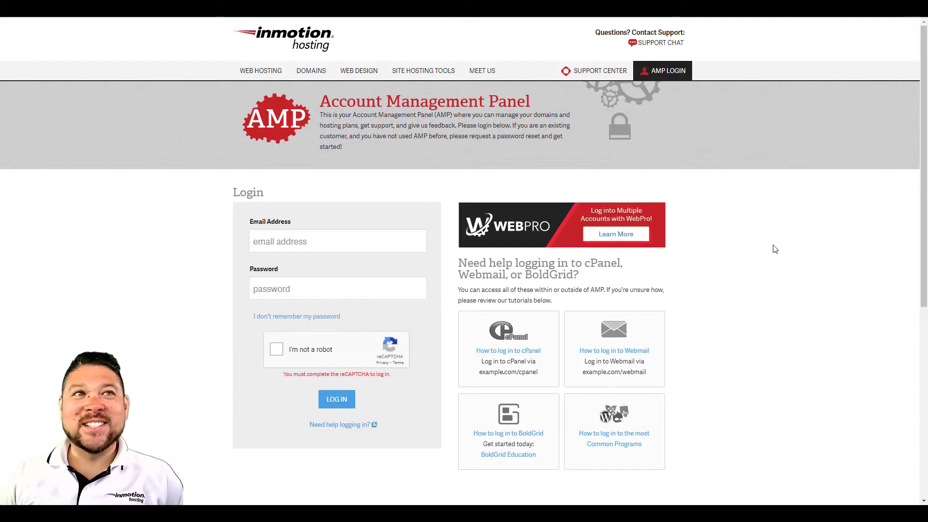
Step: Log in to AMP with the saved email and password, and decline Chrome's password save
click(359, 235)
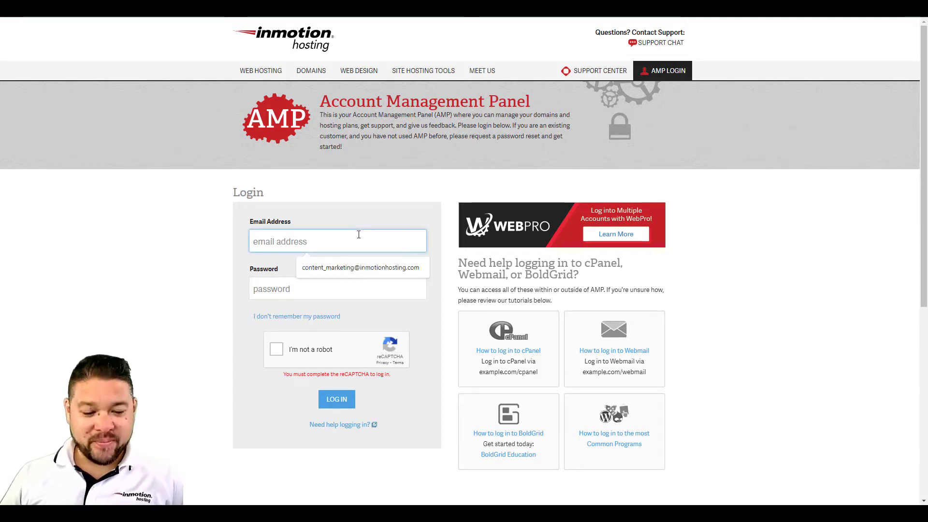
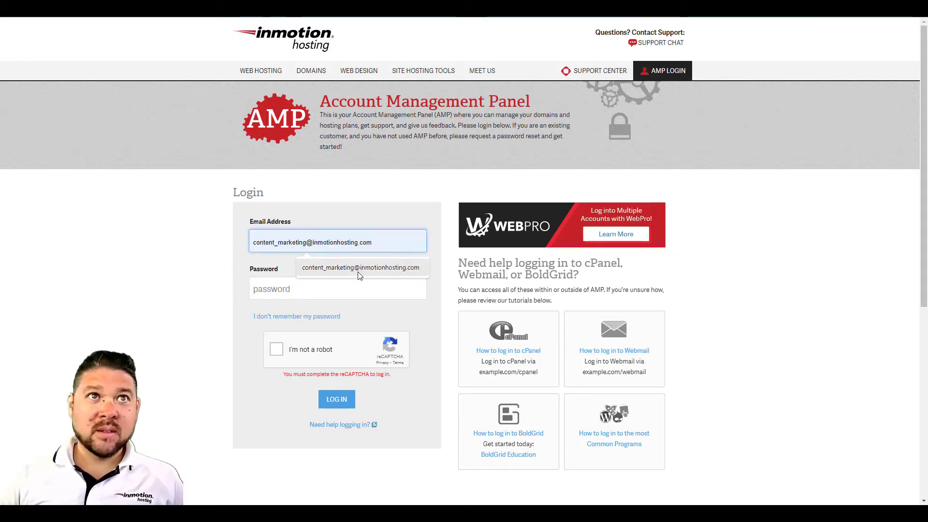
click(359, 269)
click(352, 288)
click(347, 306)
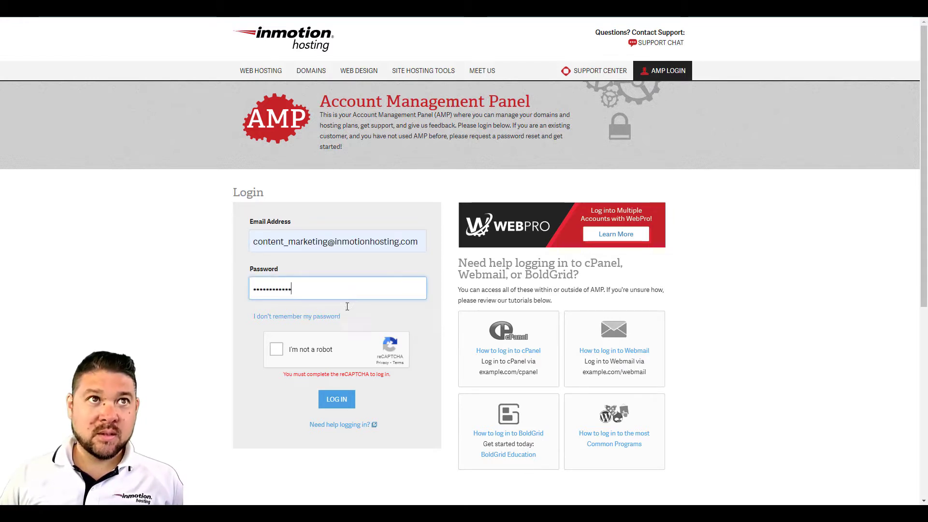
click(277, 350)
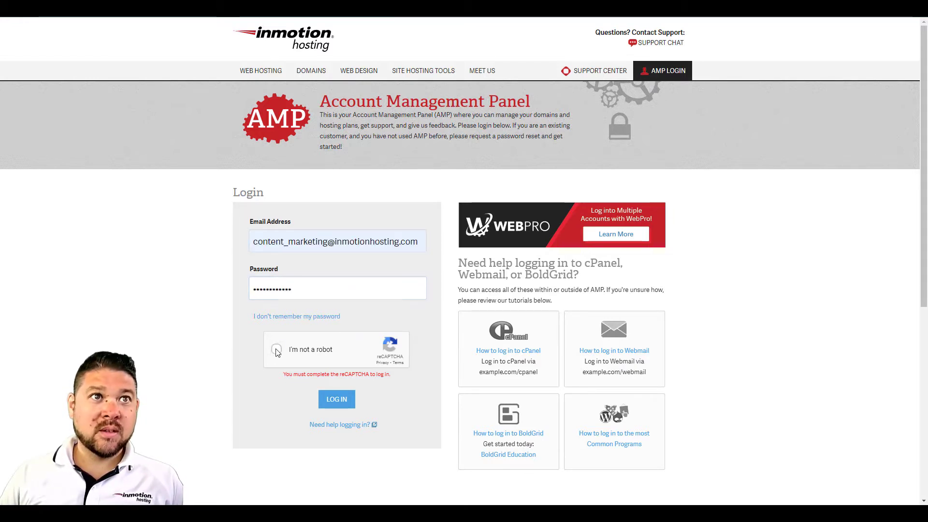
click(328, 389)
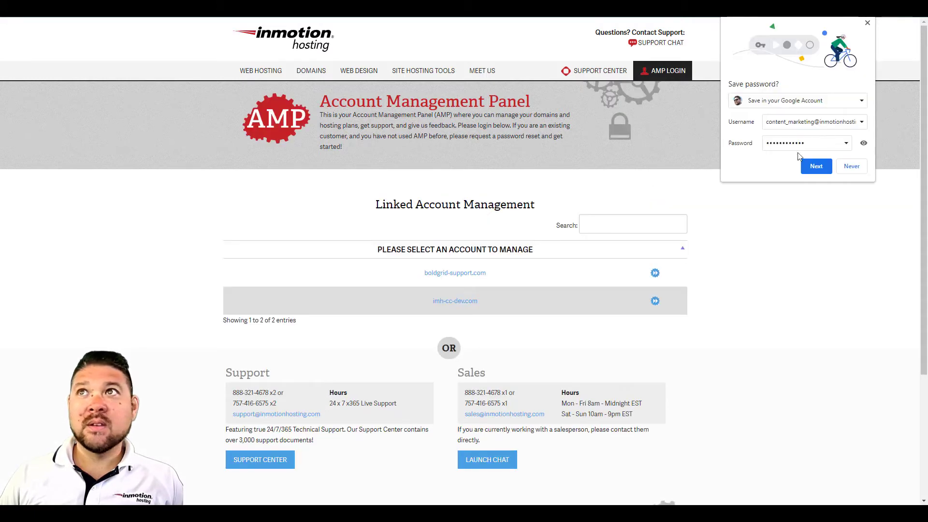
click(852, 167)
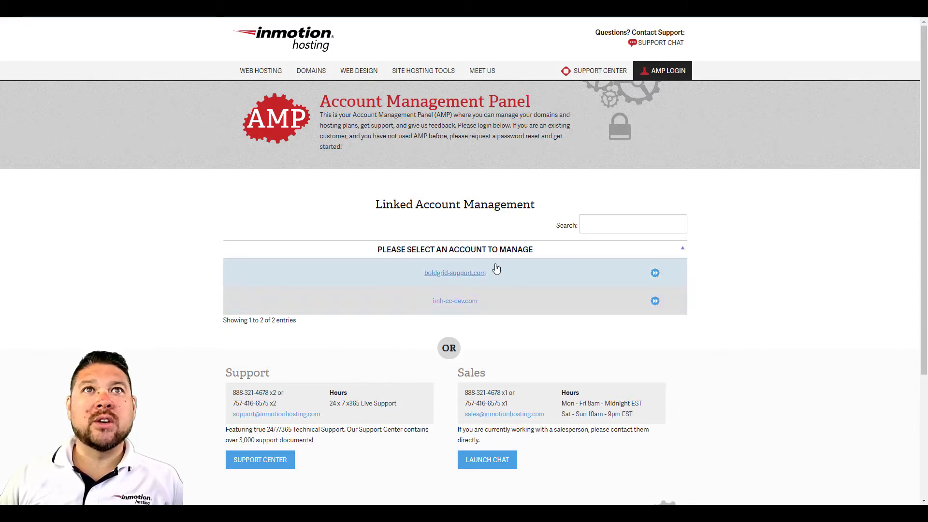
Step: Open the boldgrid-support.com dashboard and go to its Website Transfer Request page
click(518, 260)
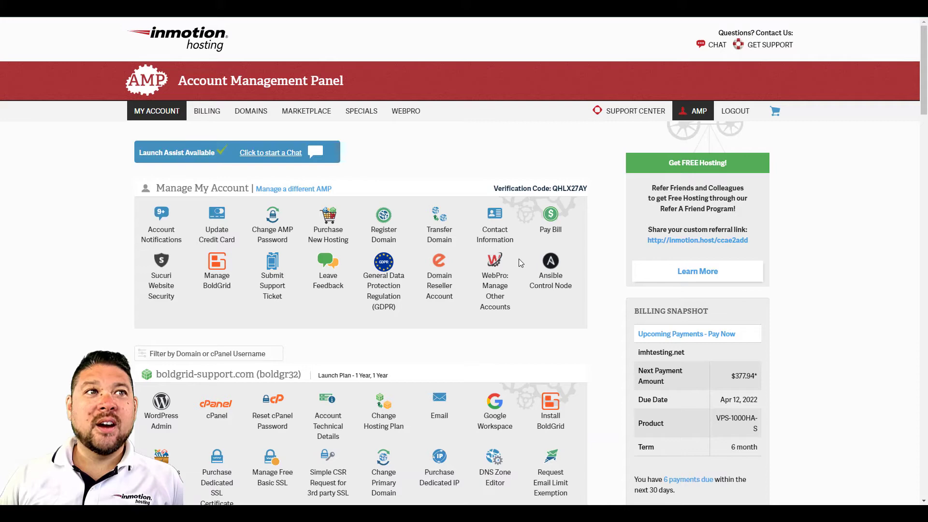
scroll(175, 331, down, 4)
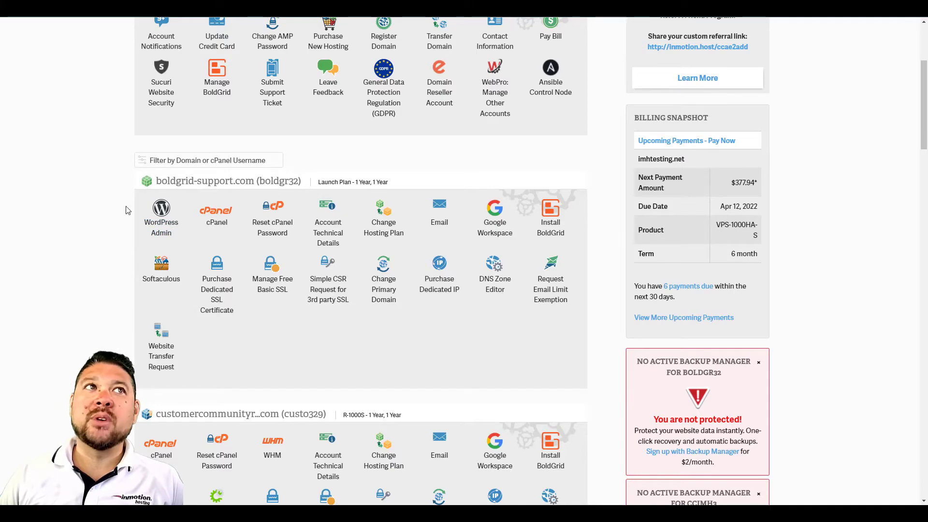
scroll(121, 217, down, 2)
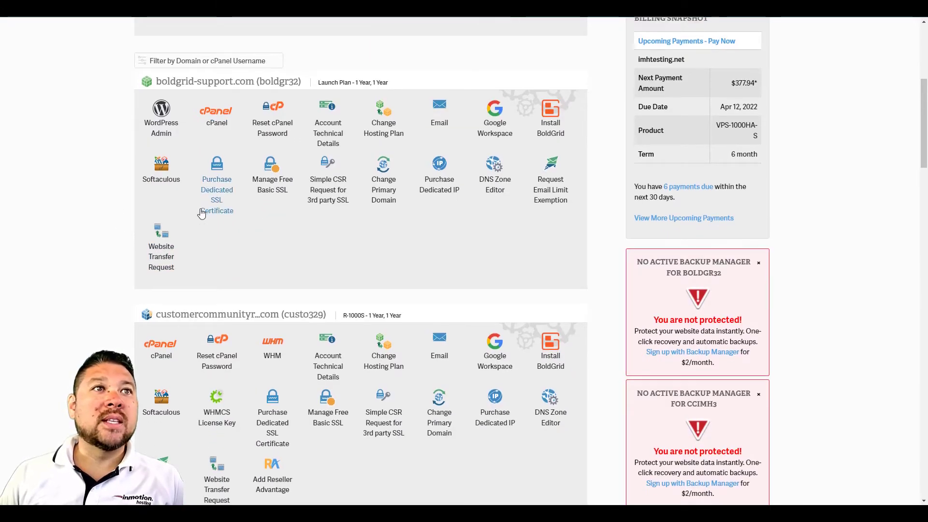
scroll(184, 237, down, 3)
scroll(186, 271, down, 4)
scroll(181, 271, down, 4)
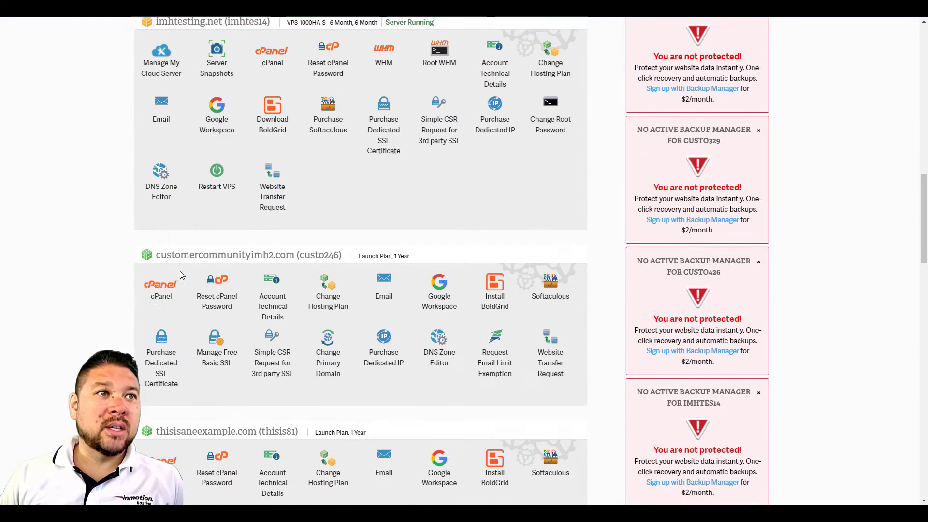
scroll(181, 268, down, 3)
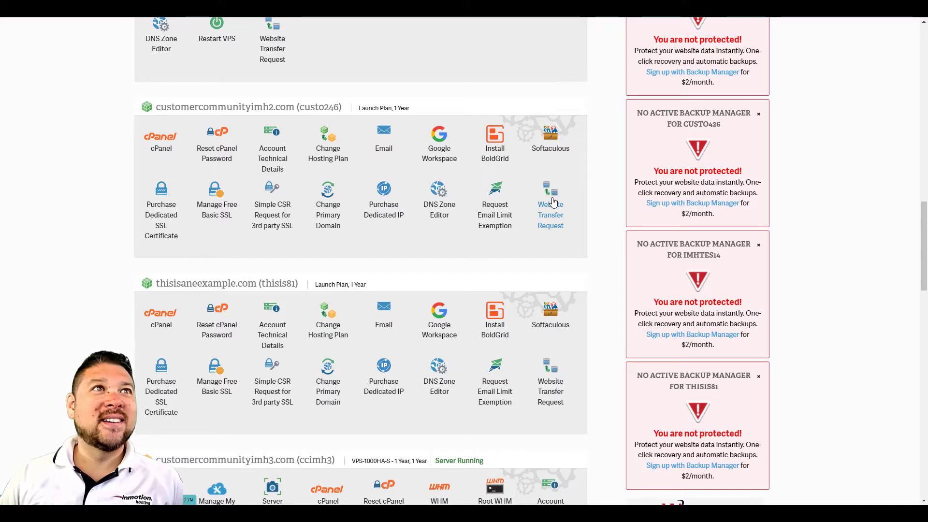
click(554, 202)
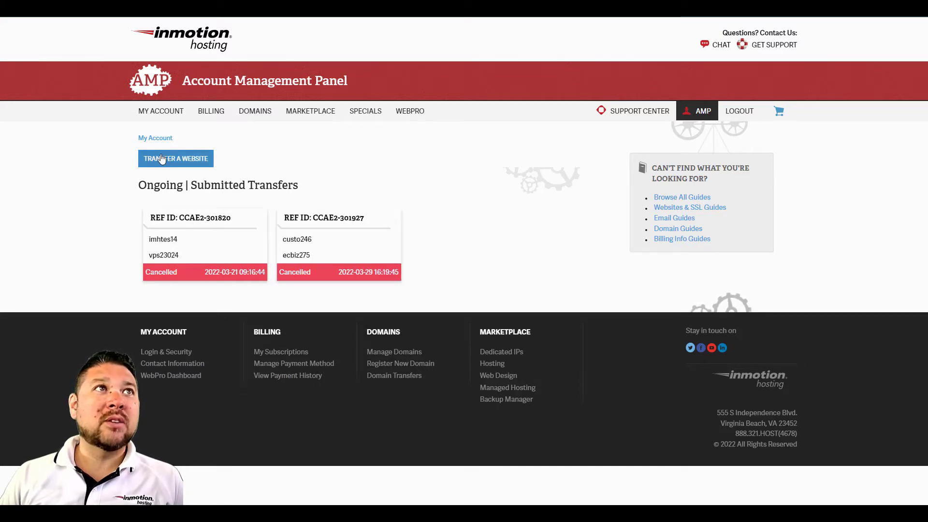
Step: Start a new Transfer a Website request with External Host as the migration source
click(191, 163)
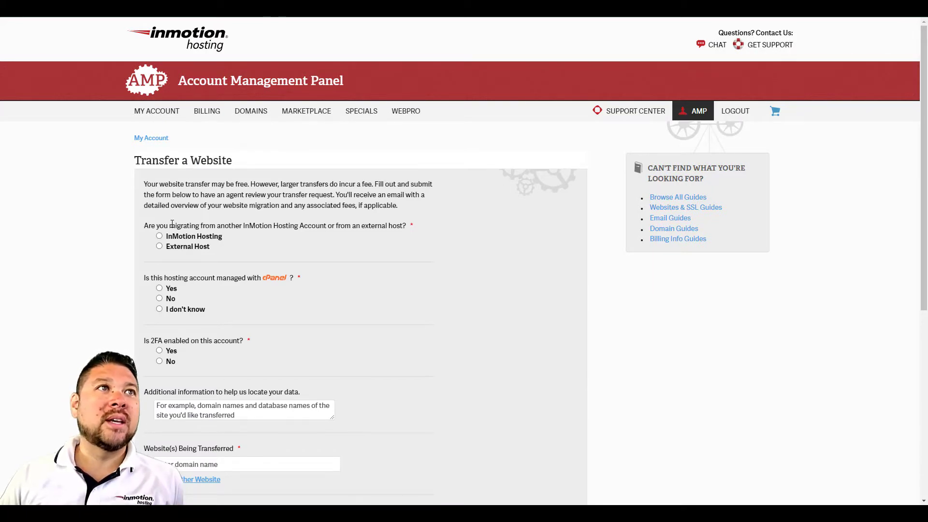
scroll(169, 217, down, 1)
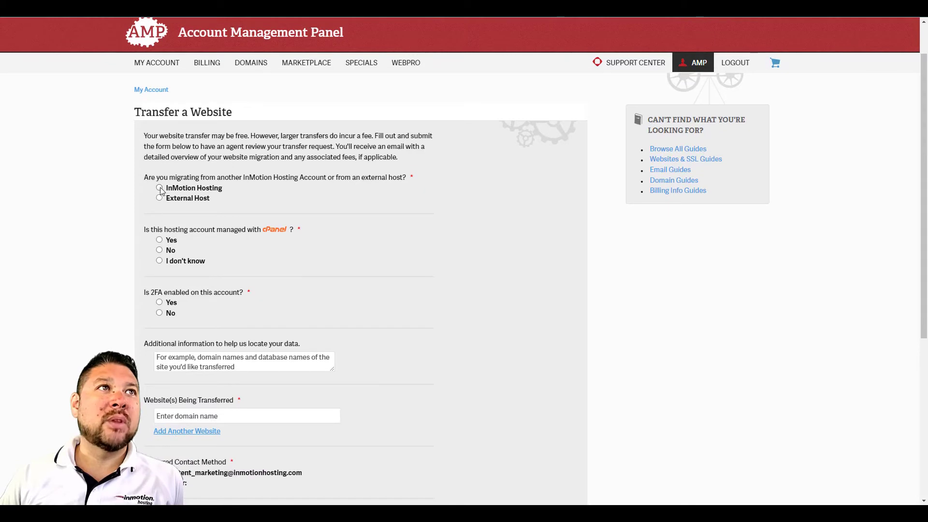
click(160, 189)
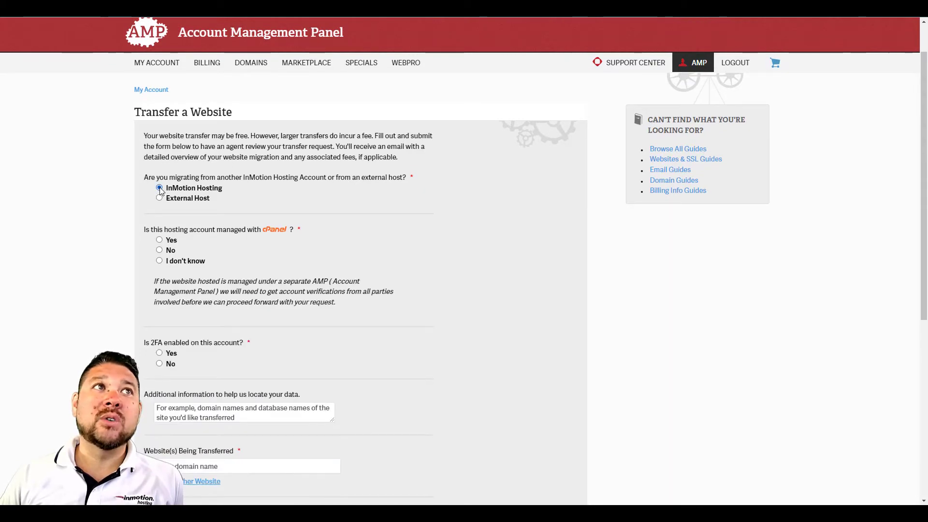
click(159, 198)
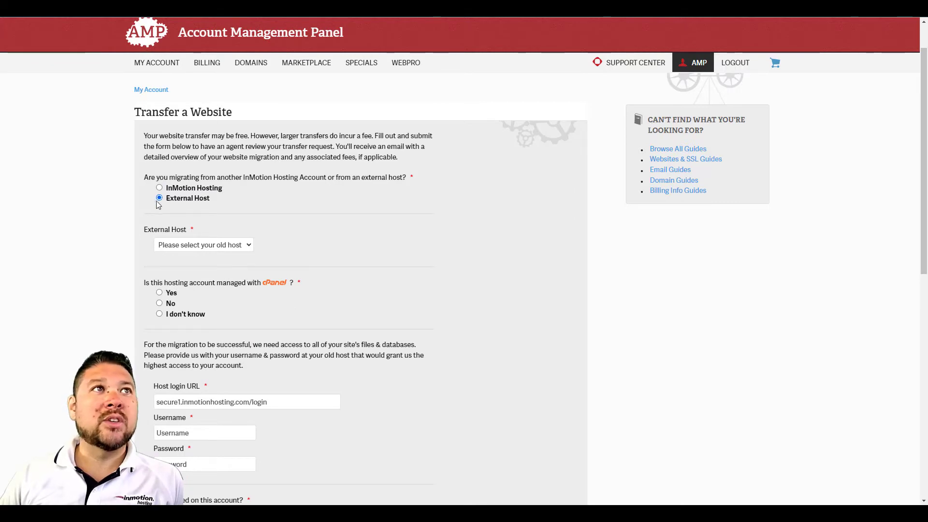
scroll(156, 241, down, 2)
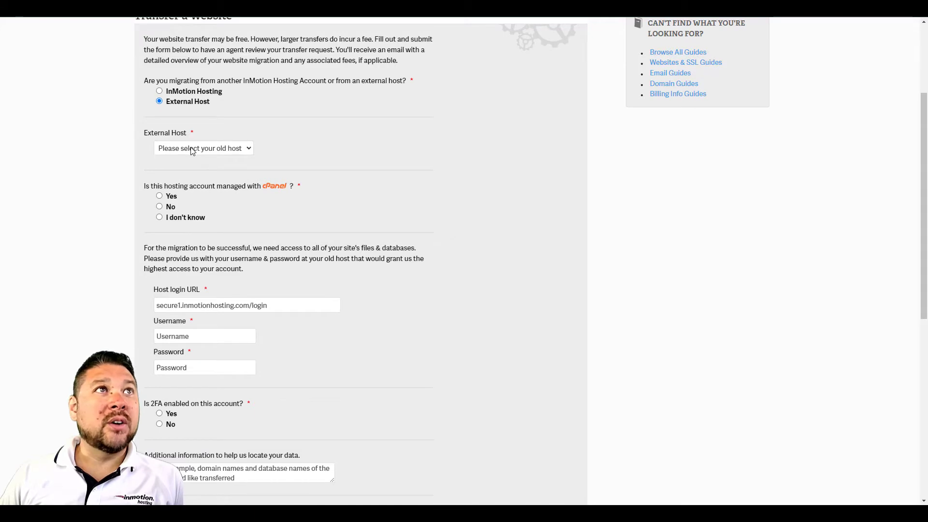
Step: Choose '1 and 1' as the external host and answer Yes to cPanel management
click(192, 151)
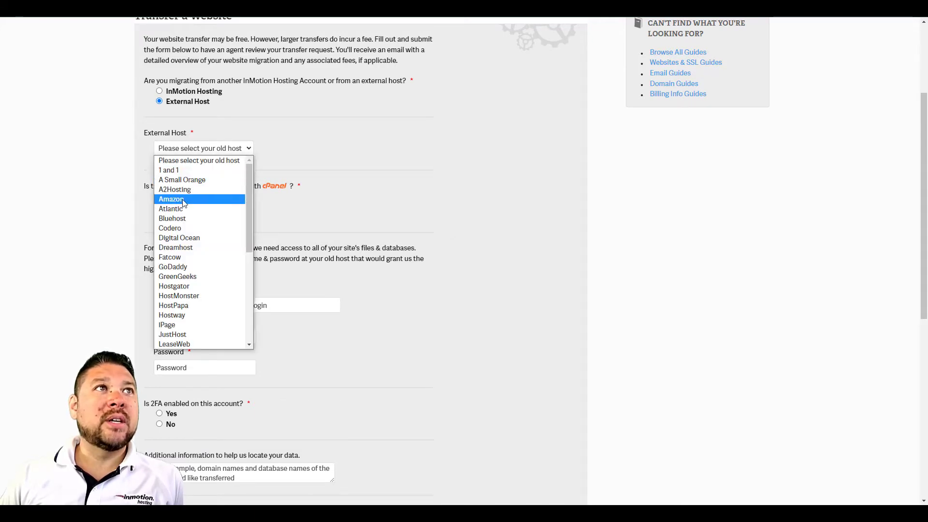
click(187, 170)
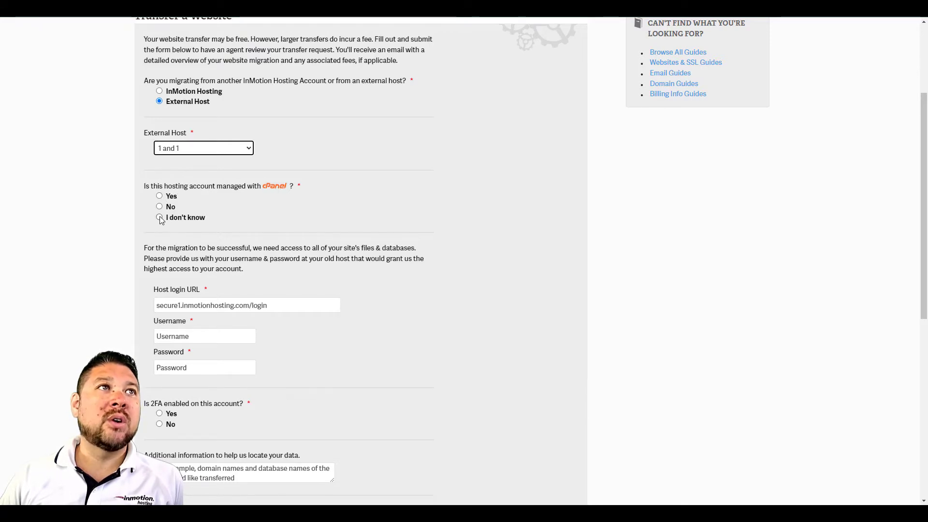
click(159, 196)
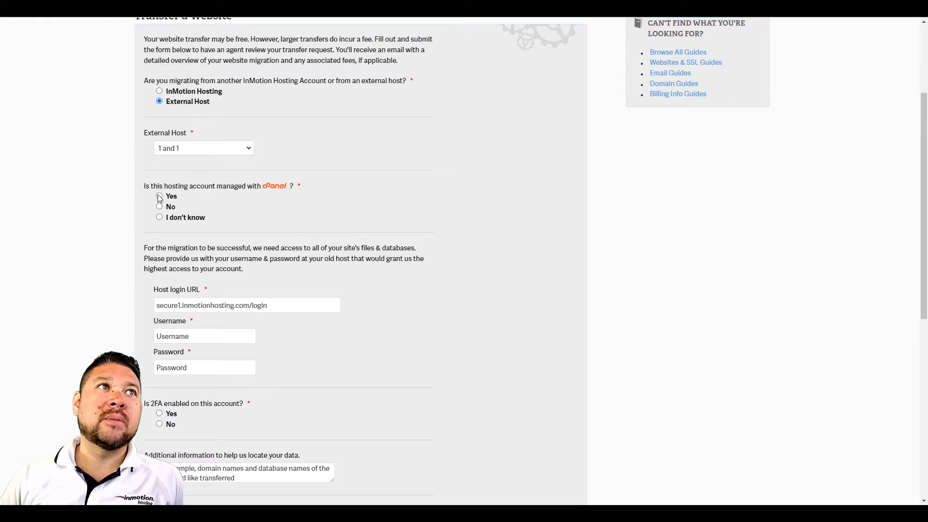
scroll(139, 289, down, 1)
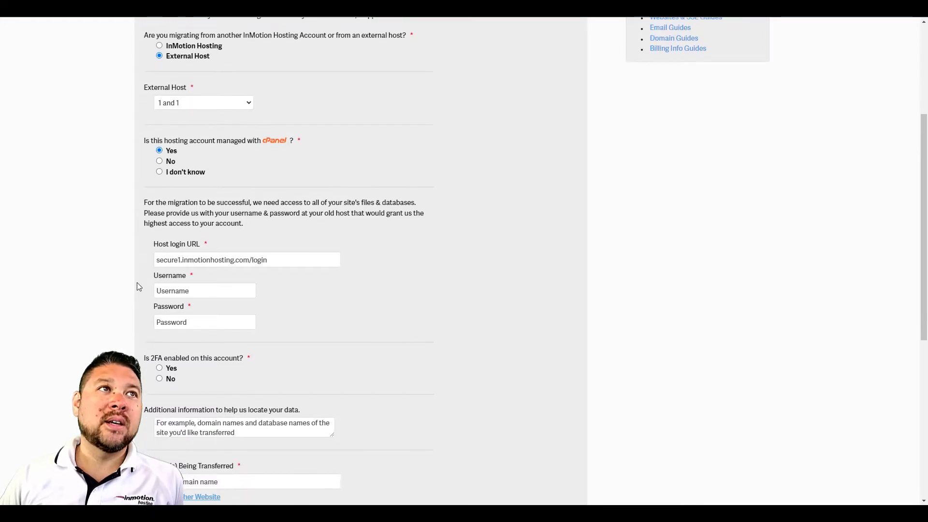
scroll(140, 286, down, 1)
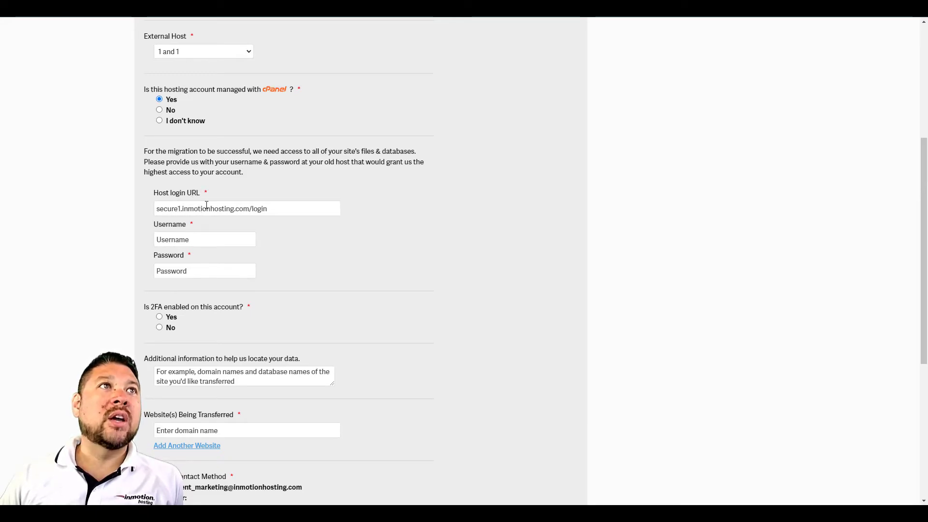
click(209, 208)
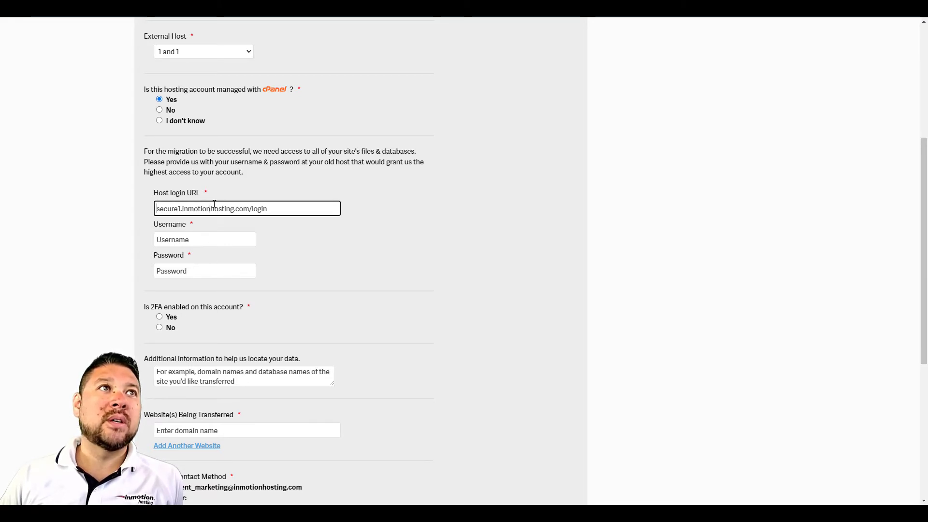
Step: Search '1&1 login page' in a new tab and open the Login - IONOS result
key(ctrl+t)
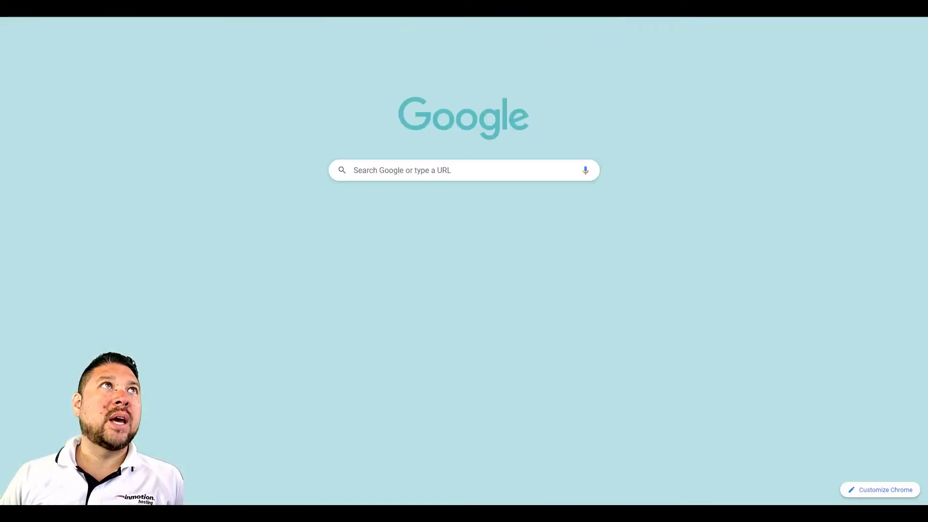
text(1&1 )
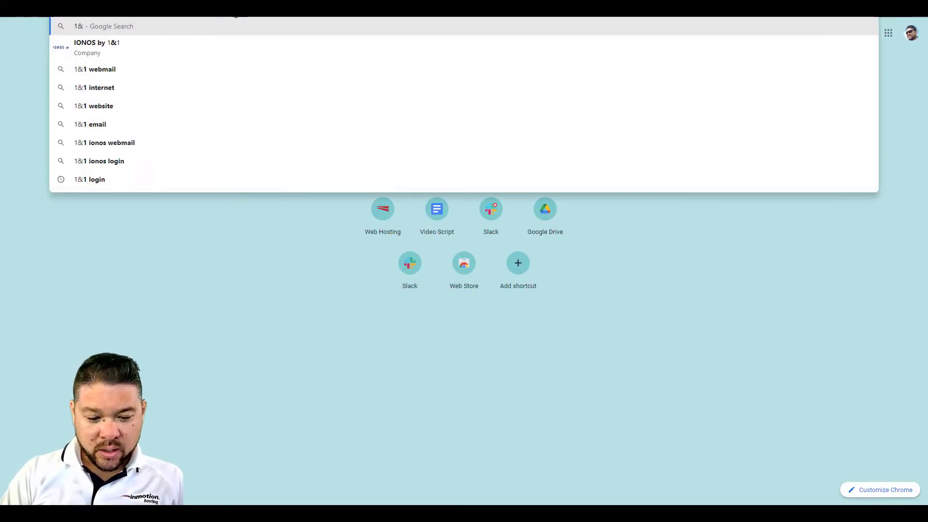
text(login pag)
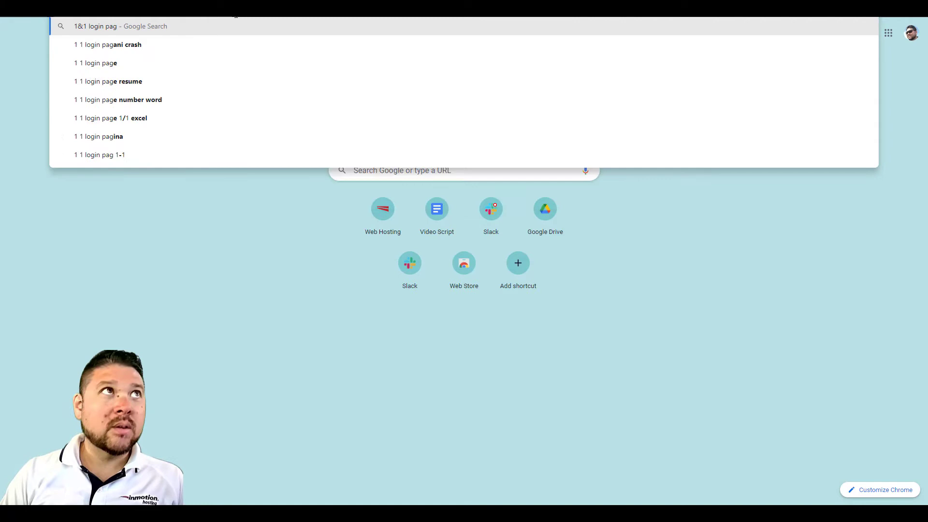
text(e)
key(Return)
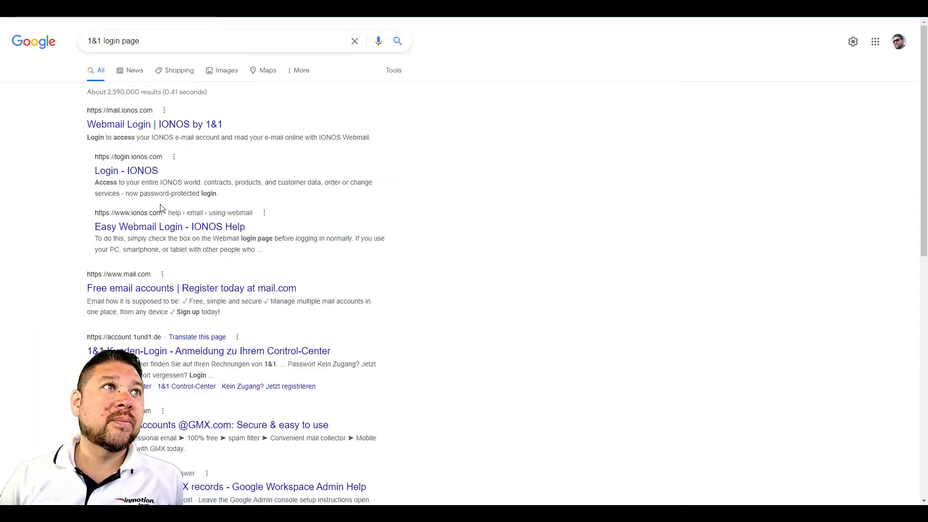
click(144, 175)
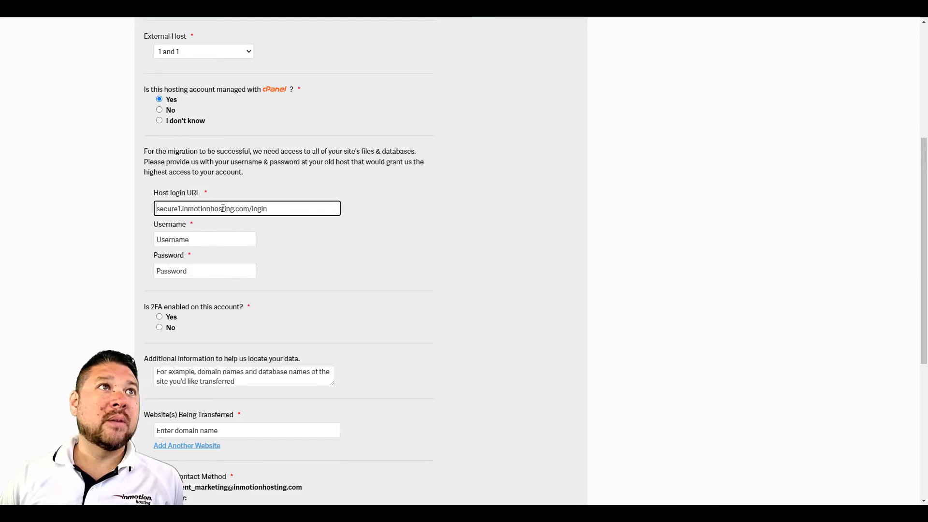
text(https://login.ionos.com/)
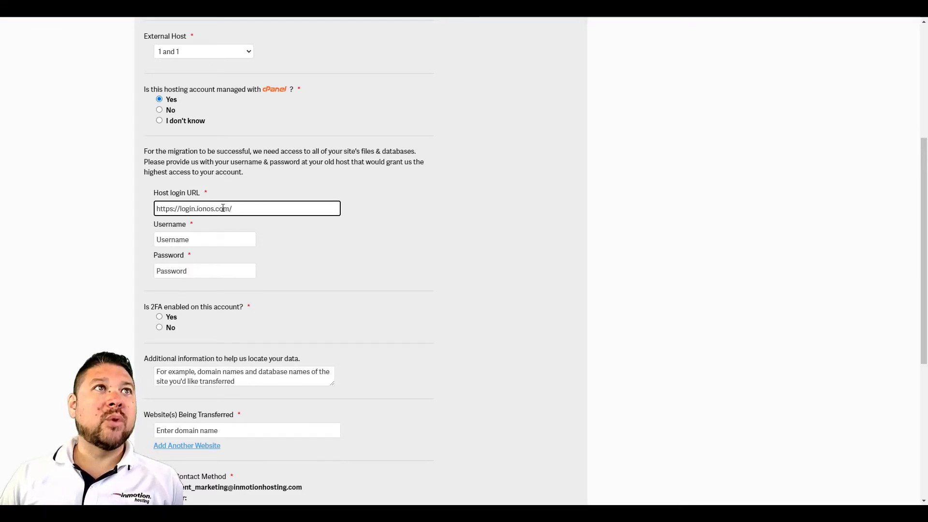
click(215, 239)
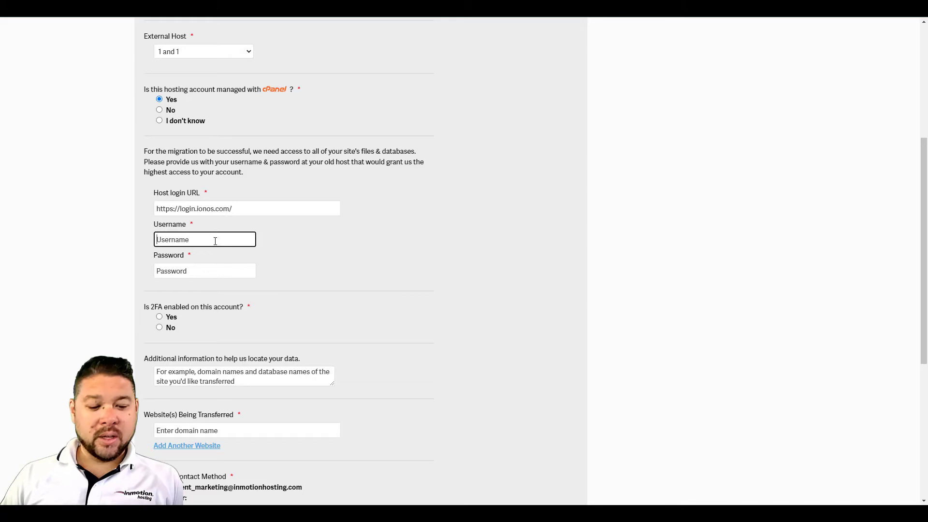
text(admin)
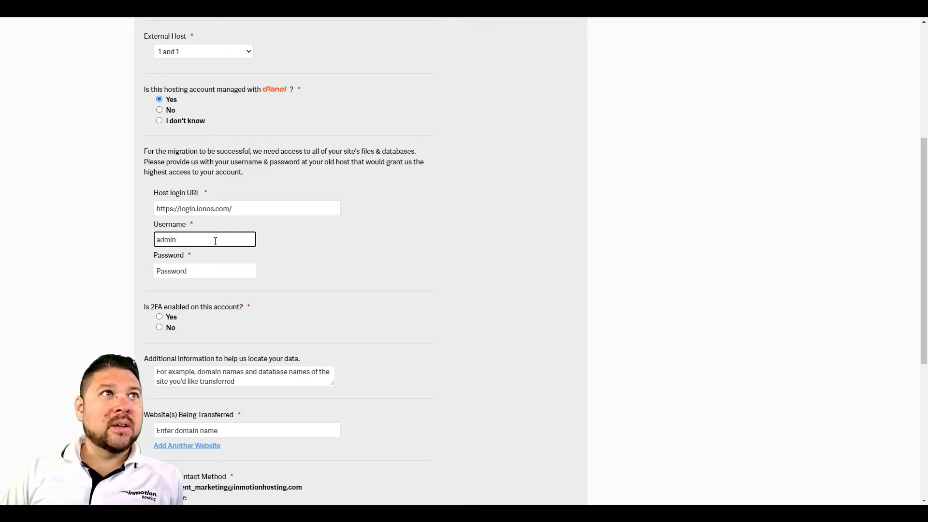
key(Tab)
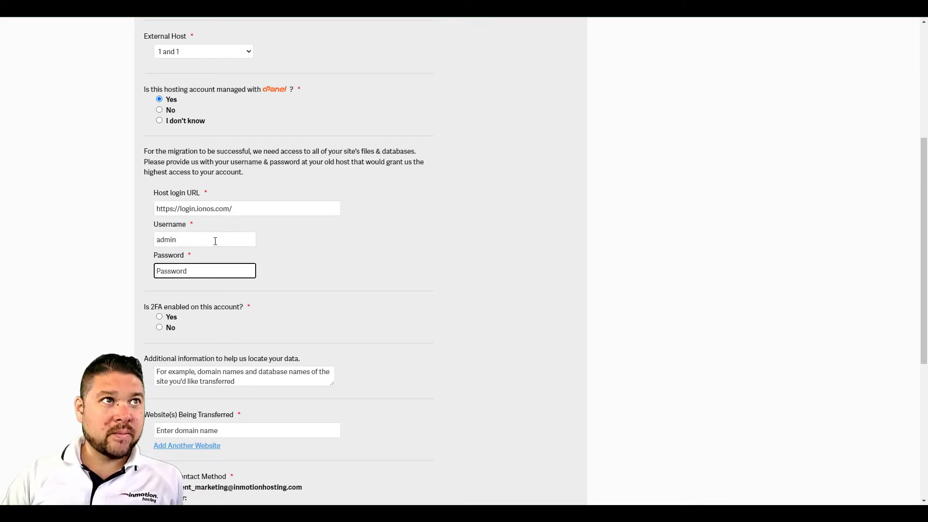
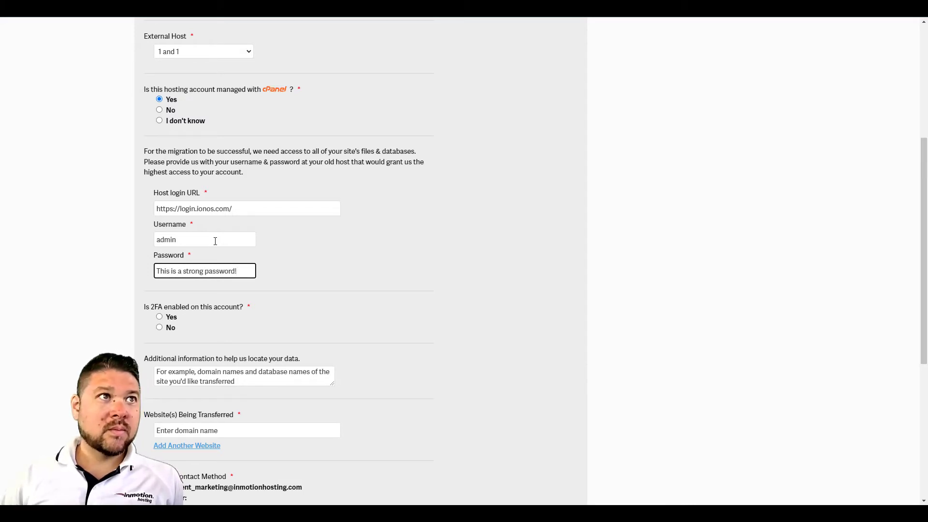
scroll(158, 297, down, 2)
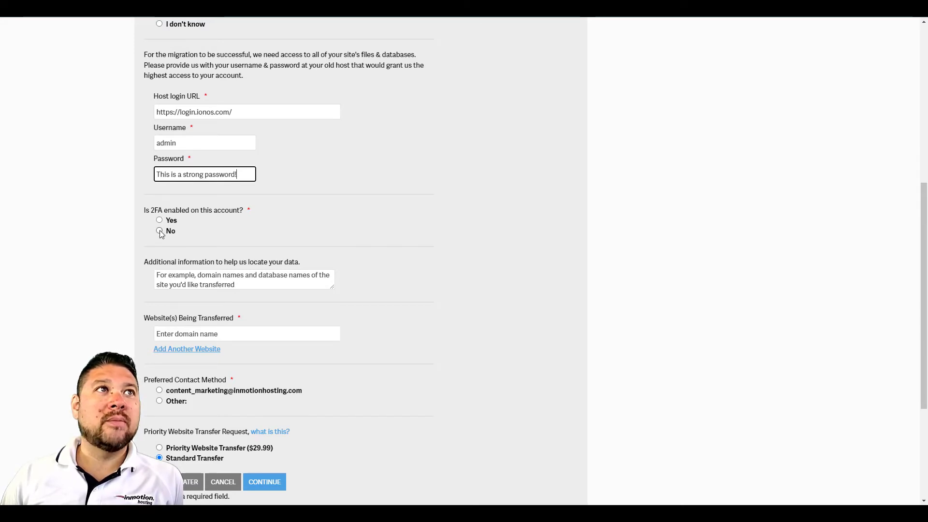
Step: Answer No to 'Is 2FA enabled on this account?'
click(159, 231)
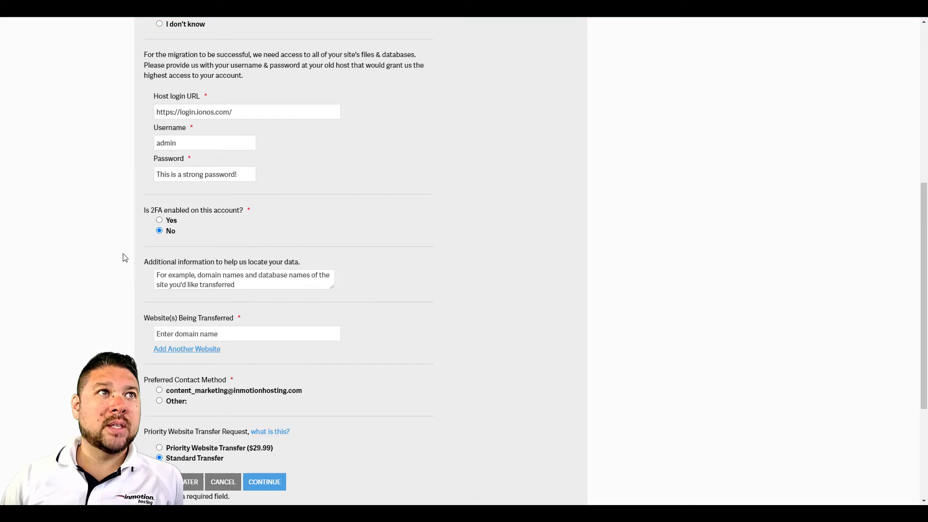
scroll(131, 279, down, 2)
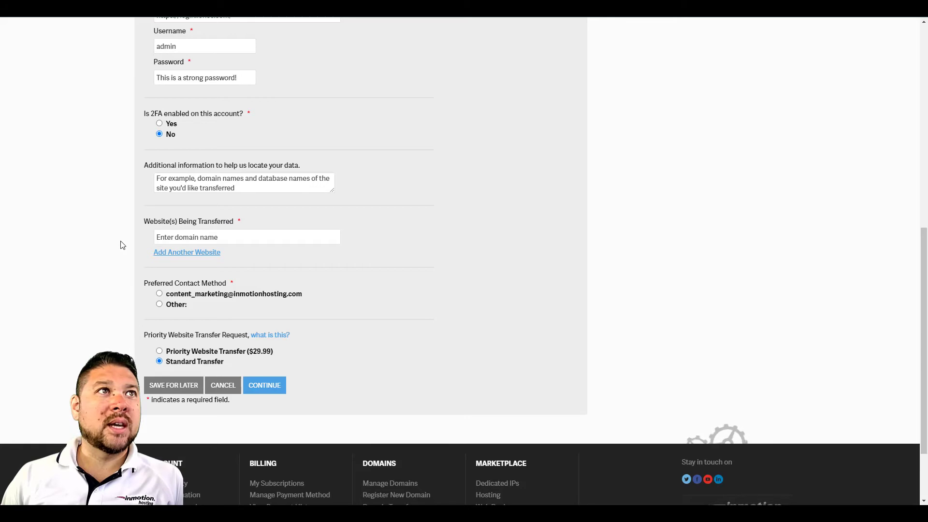
scroll(142, 220, down, 2)
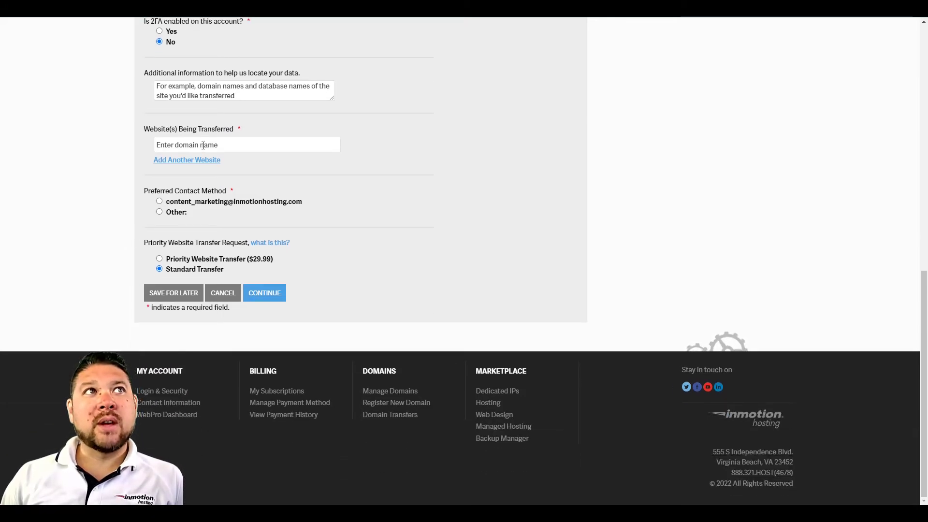
Step: Enter example.com under Website(s) Being Transferred
click(203, 145)
text(exampl)
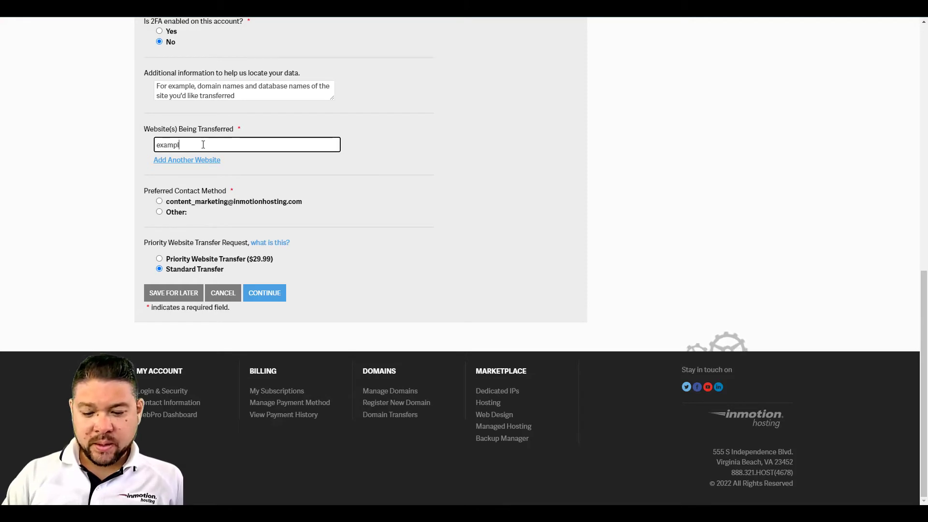
text(e.com)
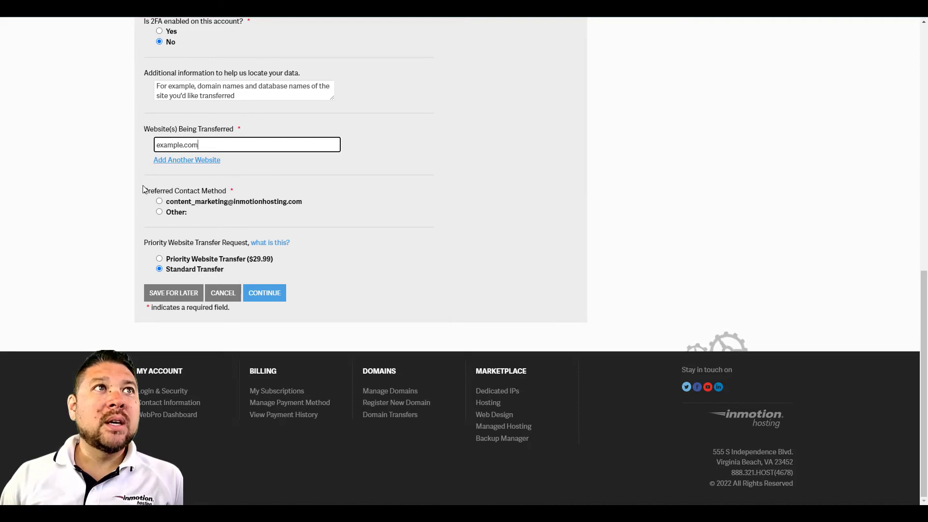
click(160, 212)
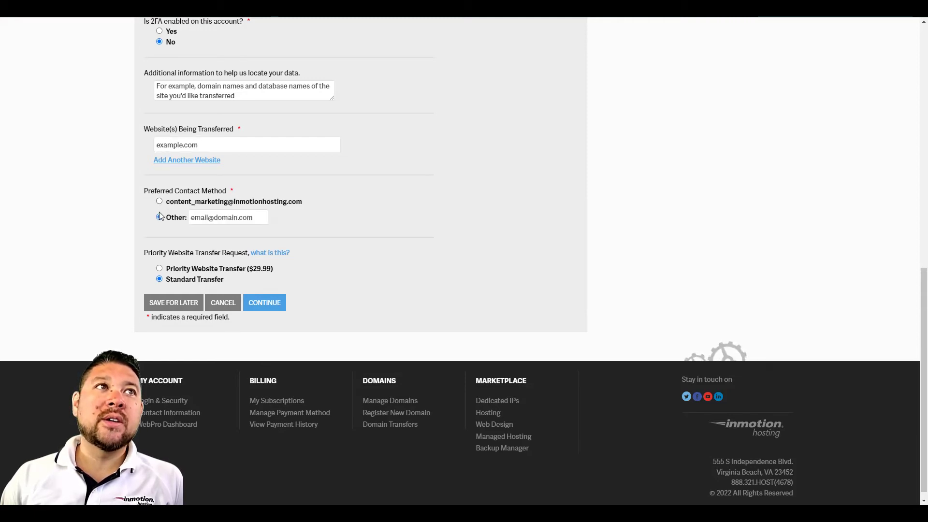
click(207, 220)
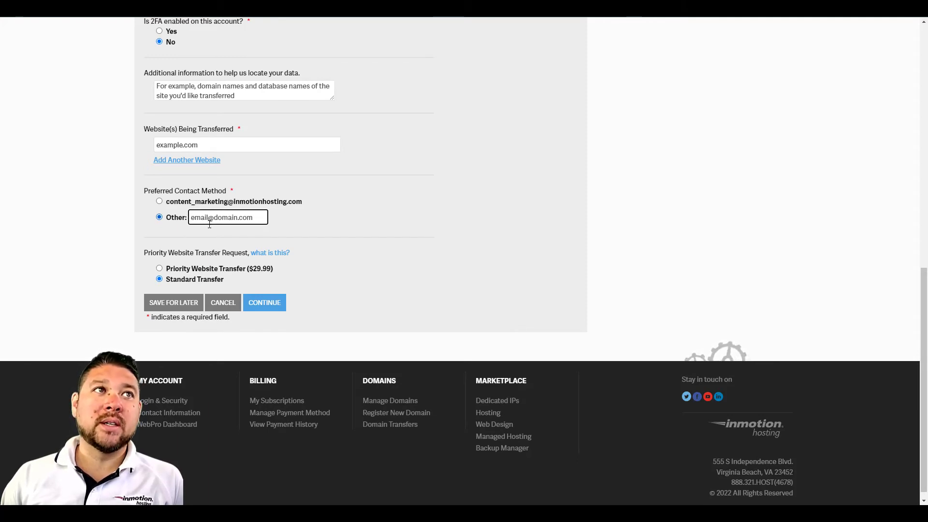
text(user@)
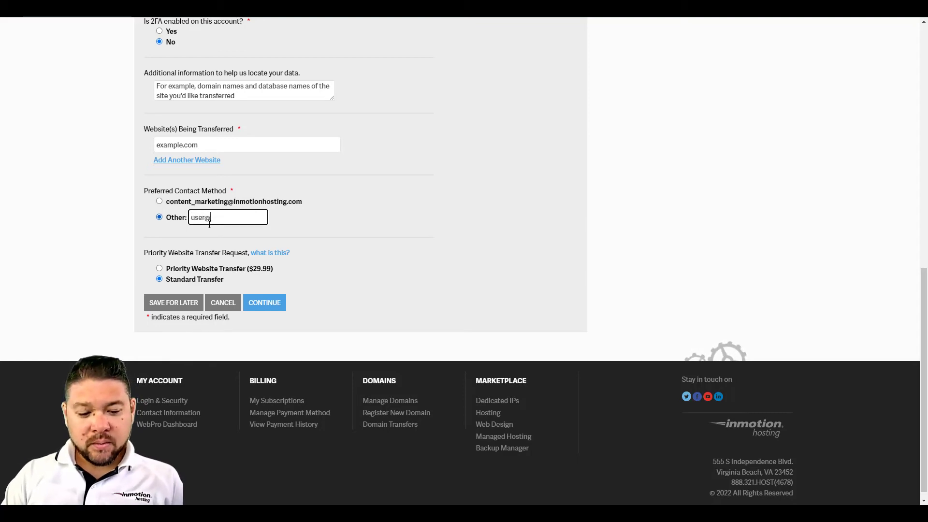
text(example.com)
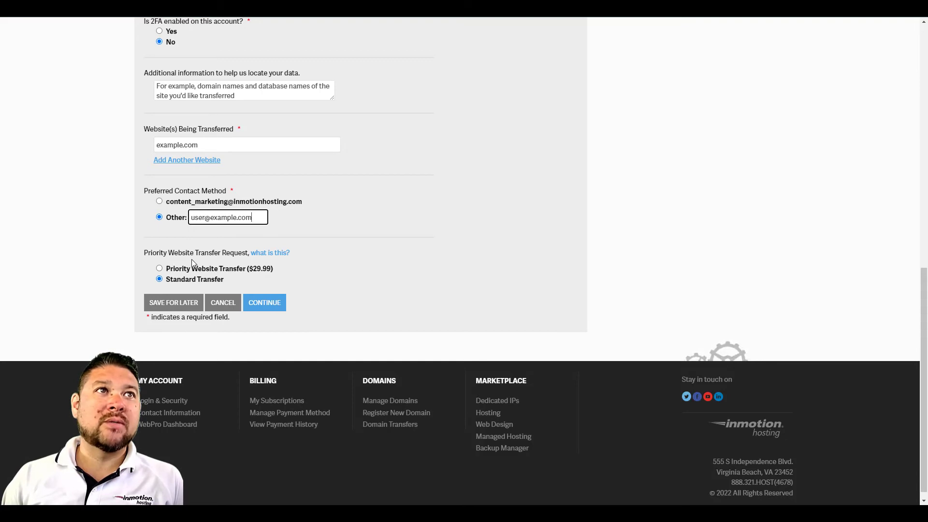
click(159, 269)
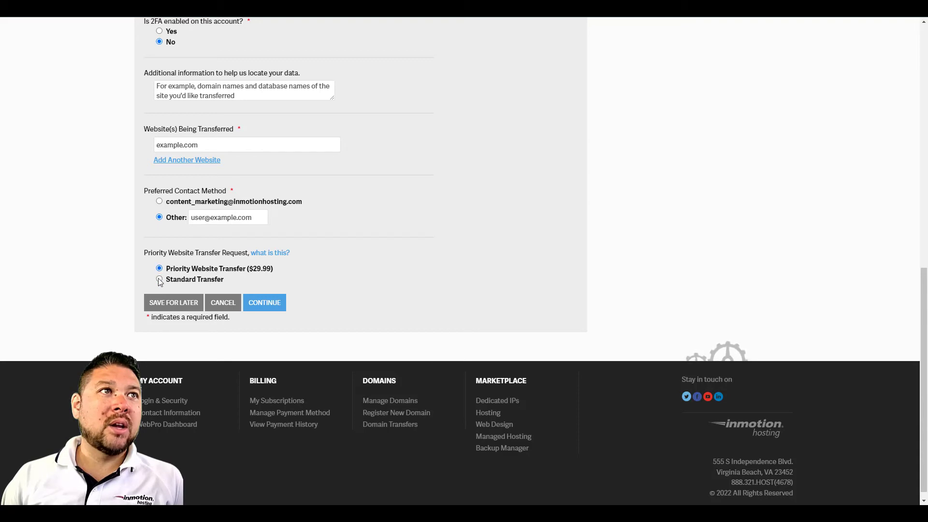
click(159, 280)
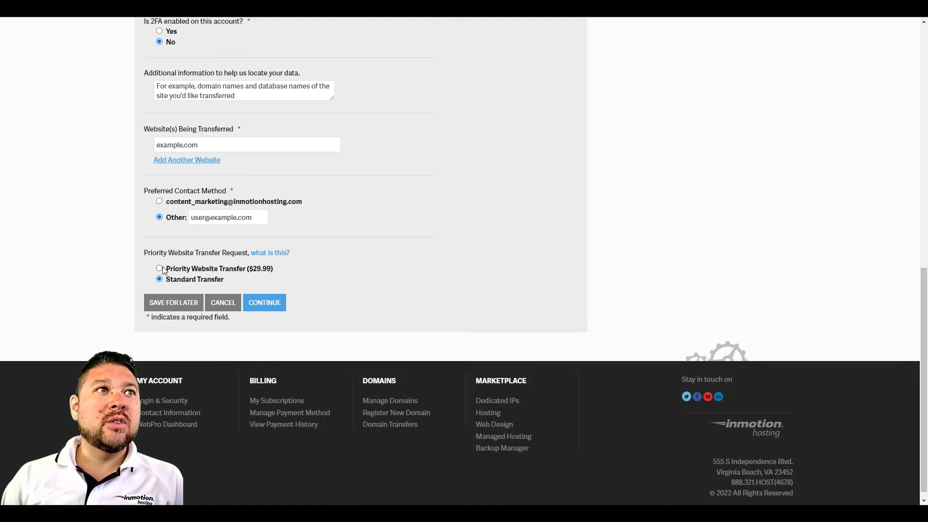
Step: Continue to the Review Your Transfer Request page and scroll through the summary
click(278, 308)
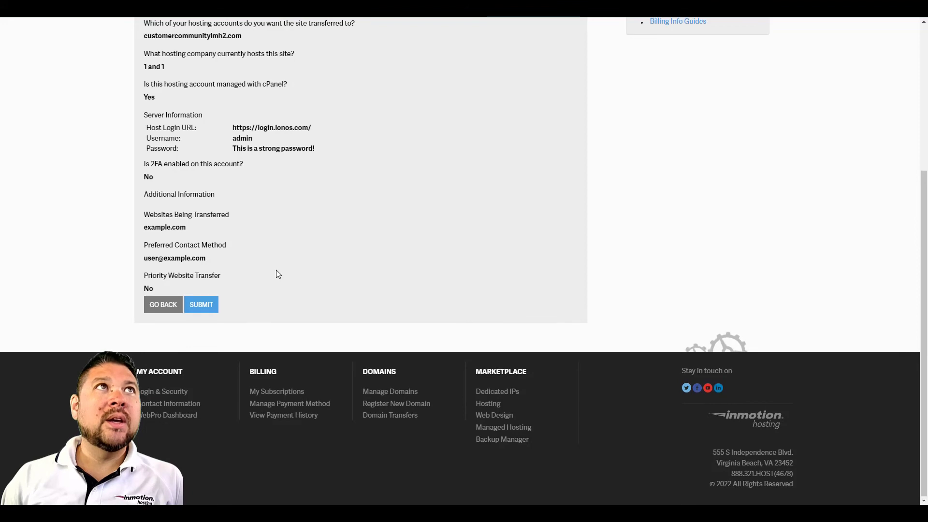
scroll(275, 269, up, 5)
scroll(222, 306, down, 1)
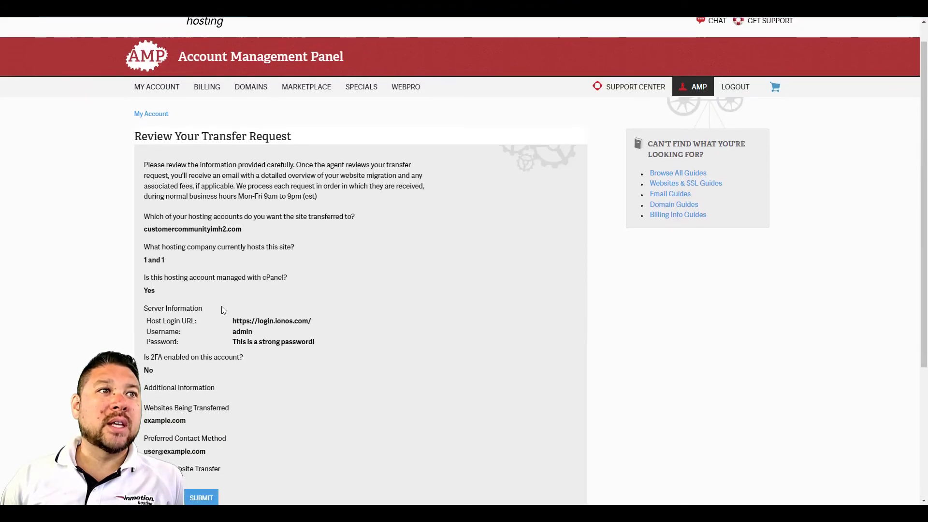
scroll(213, 305, down, 1)
scroll(216, 317, down, 2)
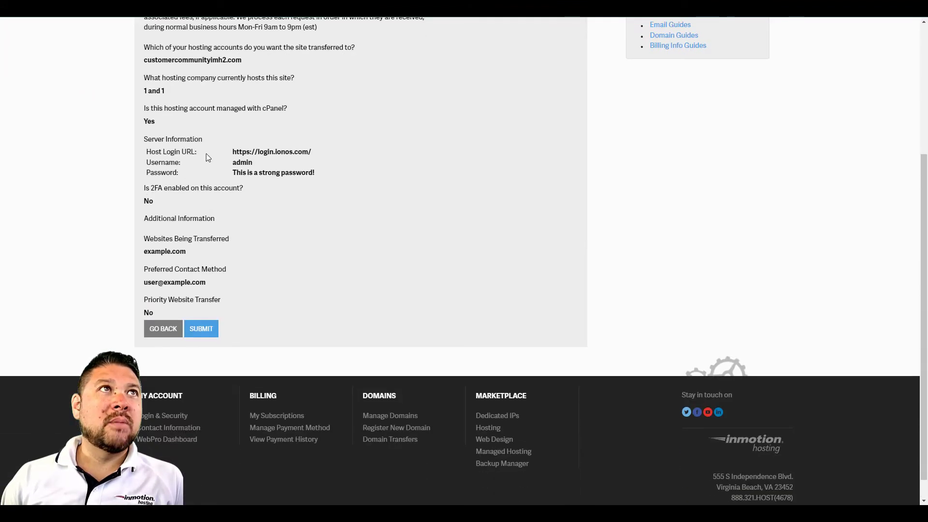
Step: Submit the reviewed example.com transfer request from 1&1
click(207, 333)
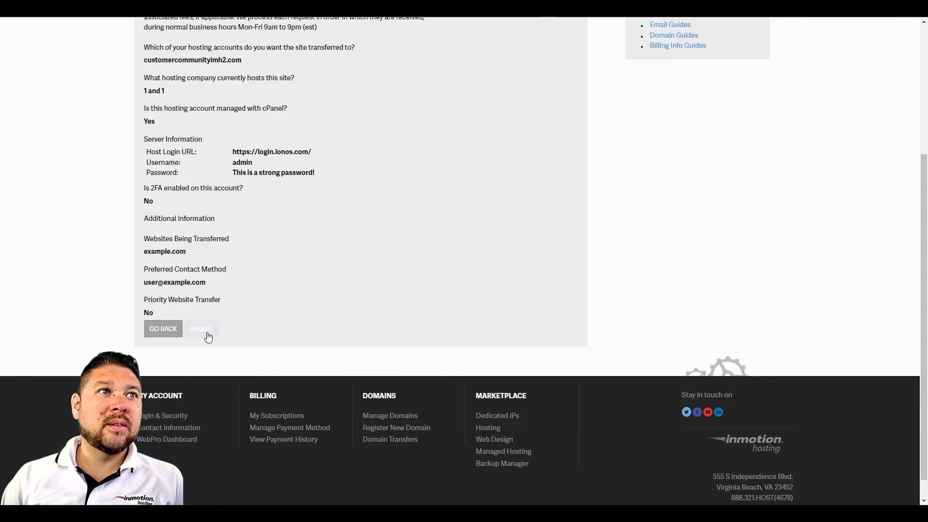